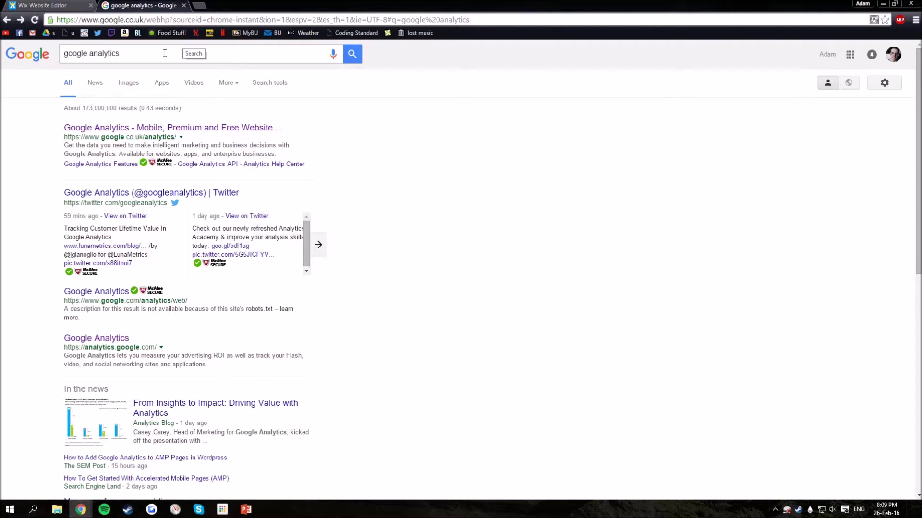
# From the Google Analytics product page, sign in to Google Analytics and start a new account sign-up
pyautogui.click(256, 131)
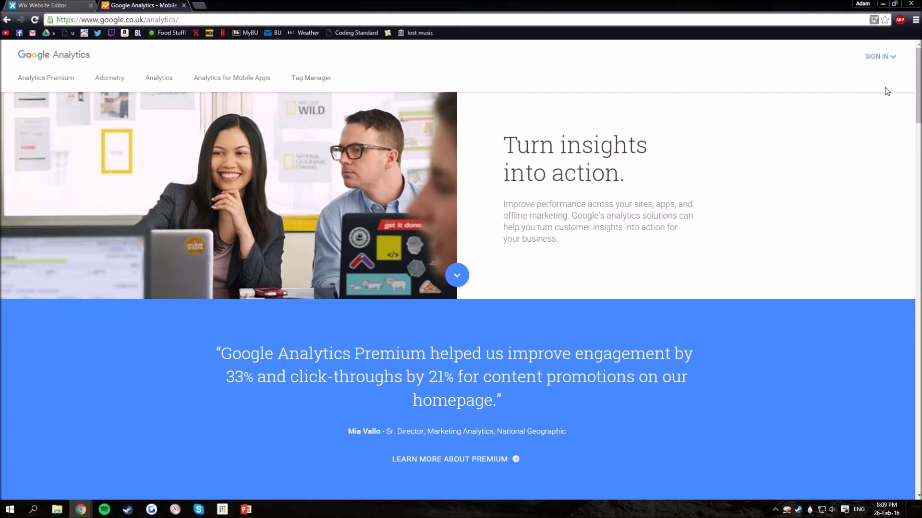
pyautogui.click(885, 62)
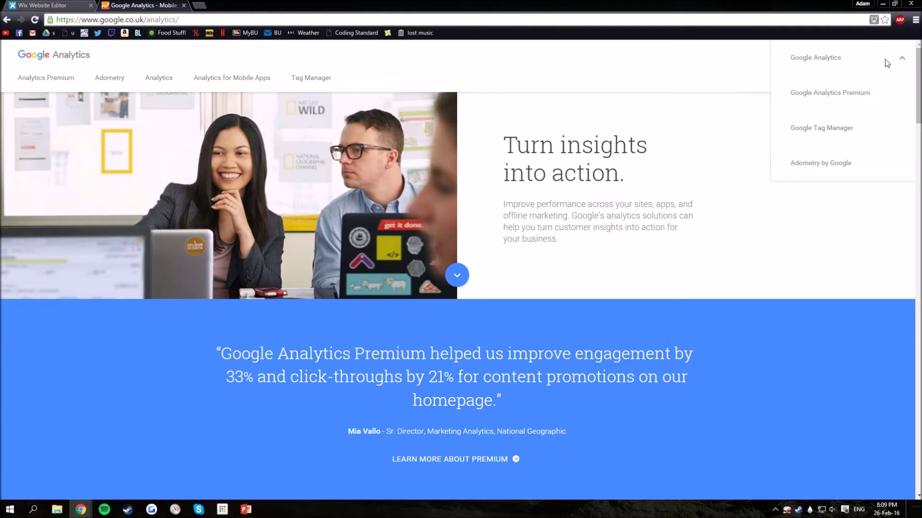
pyautogui.click(825, 61)
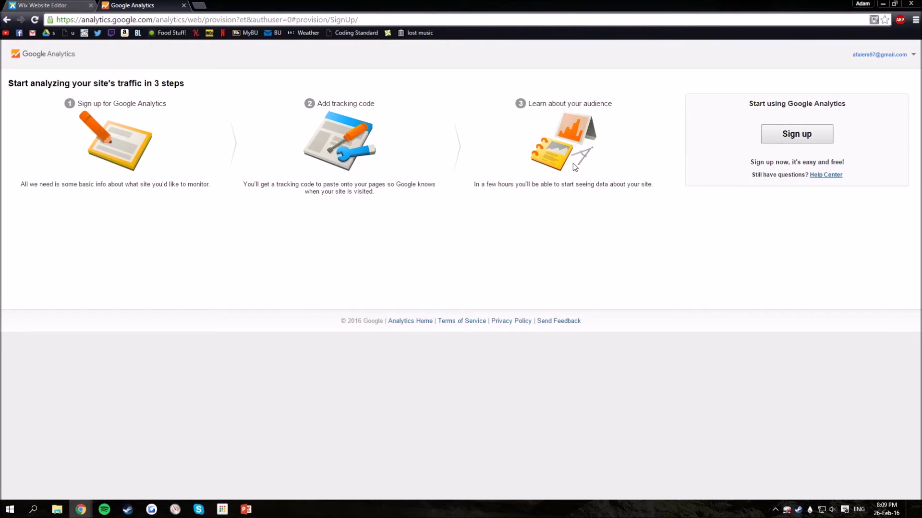
pyautogui.click(803, 136)
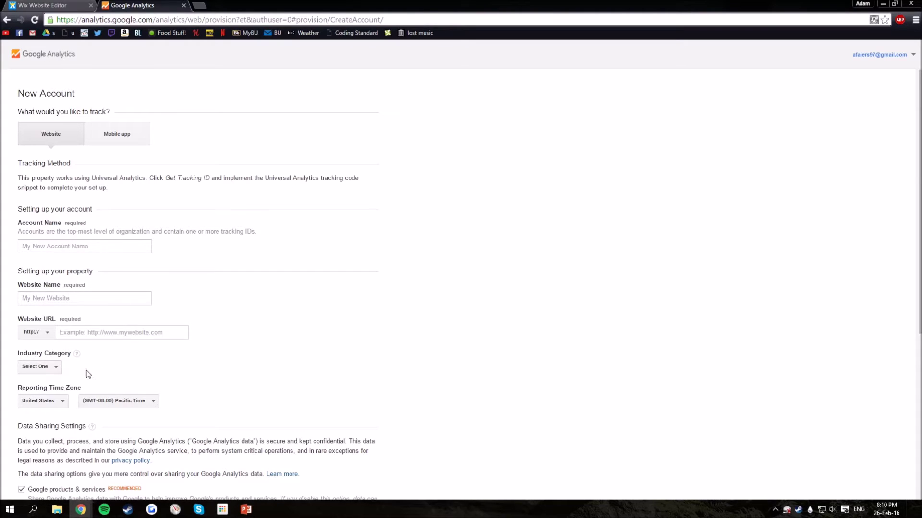
# Finish the website account form (Computers and Electronics, United Kingdom time zone) and request a tracking ID
pyautogui.scroll(-1, 177, 335)
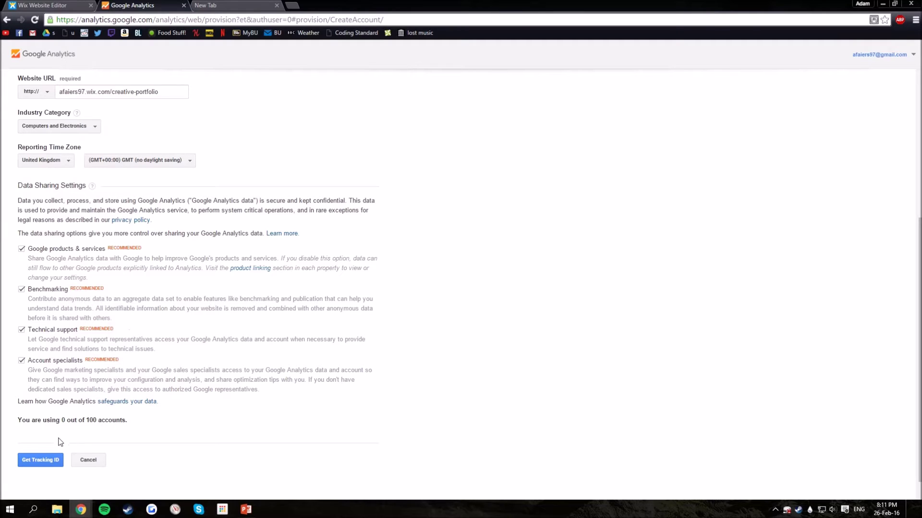
pyautogui.click(53, 463)
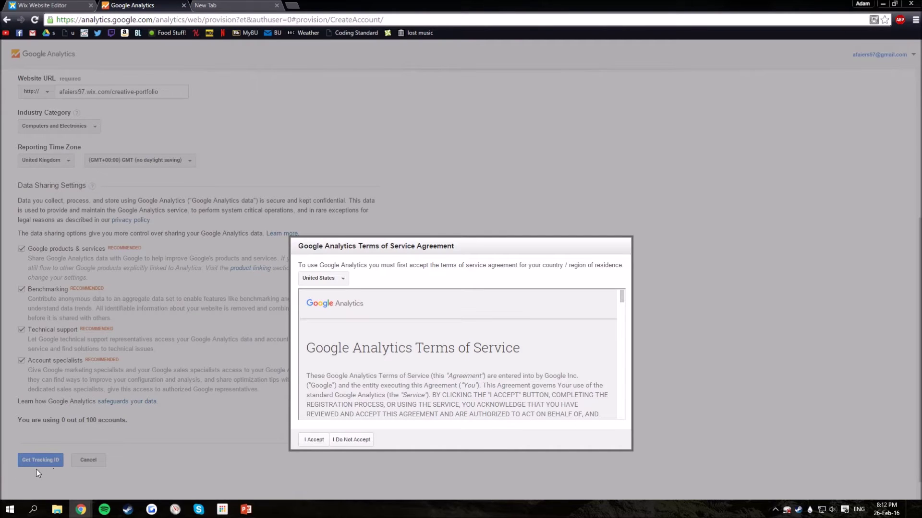
# Pick United Kingdom as country of residence and accept the terms to get tracking ID UA-74356146-1
pyautogui.click(335, 279)
pyautogui.click(329, 295)
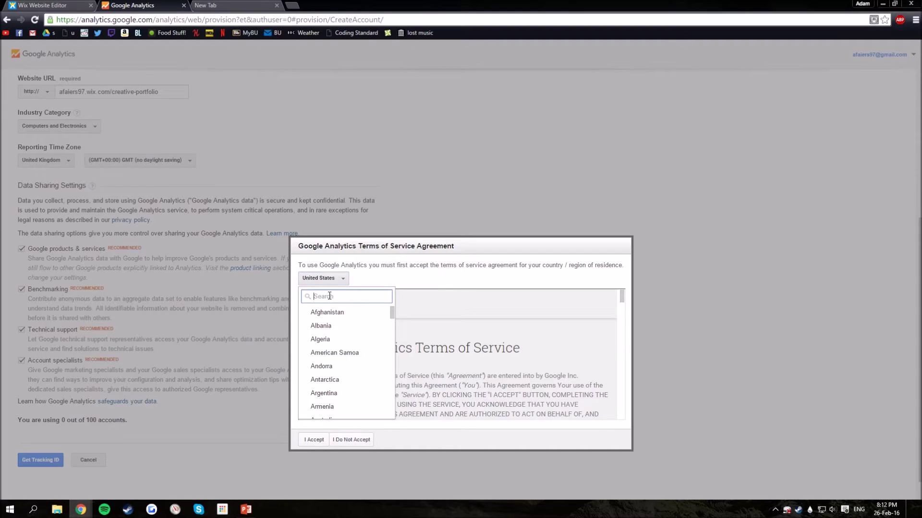
pyautogui.write('uk')
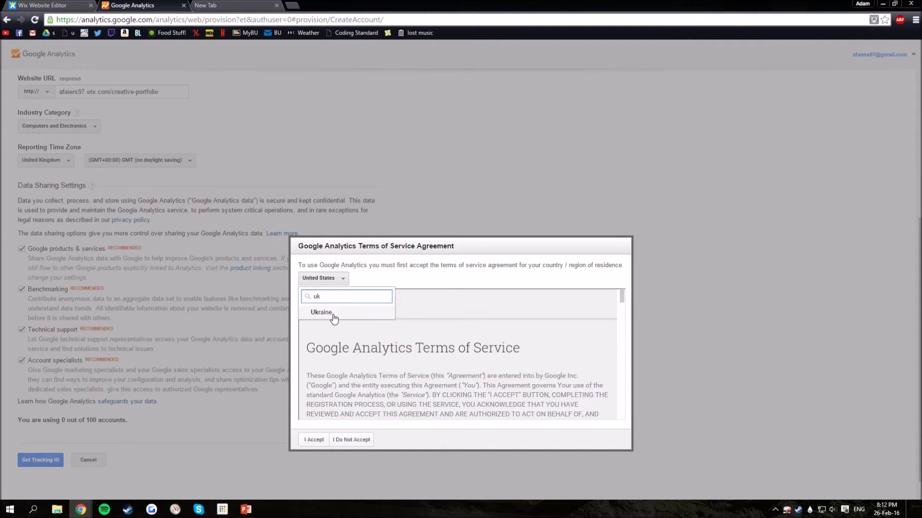
pyautogui.press('BackSpace')
pyautogui.write('ni')
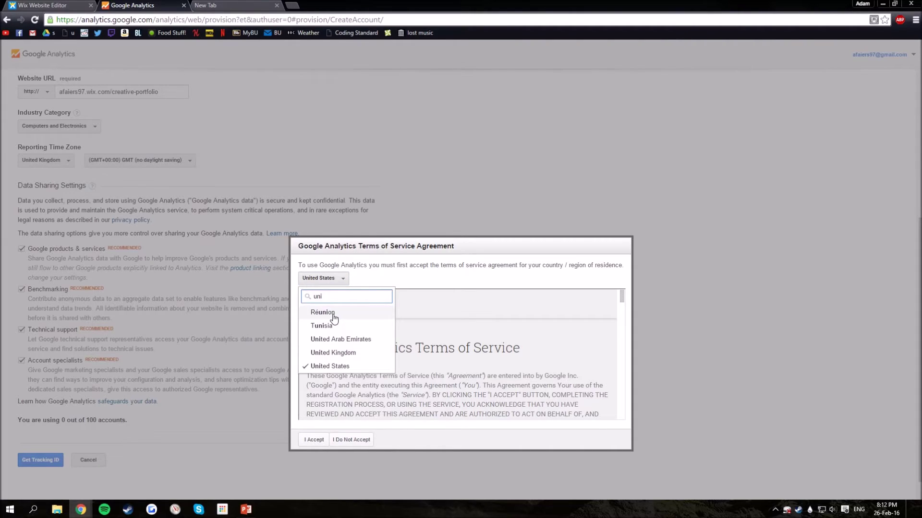
pyautogui.click(334, 352)
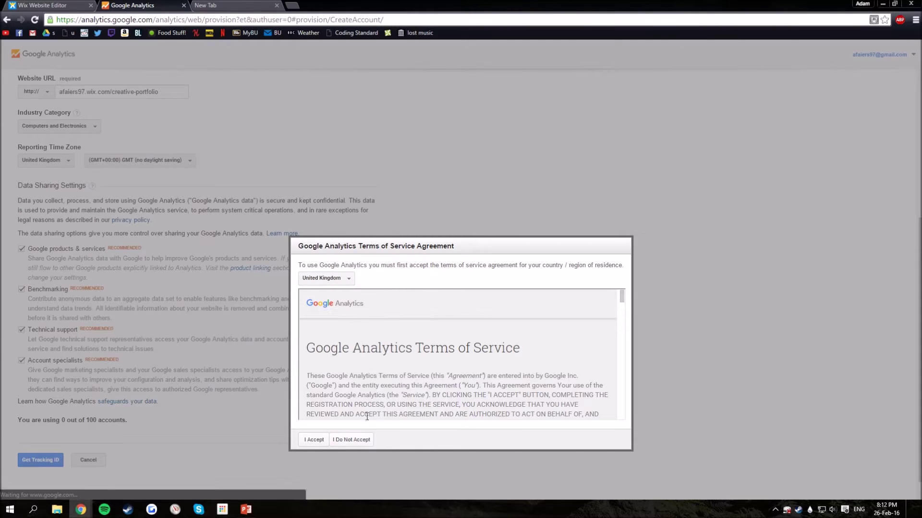
pyautogui.click(314, 440)
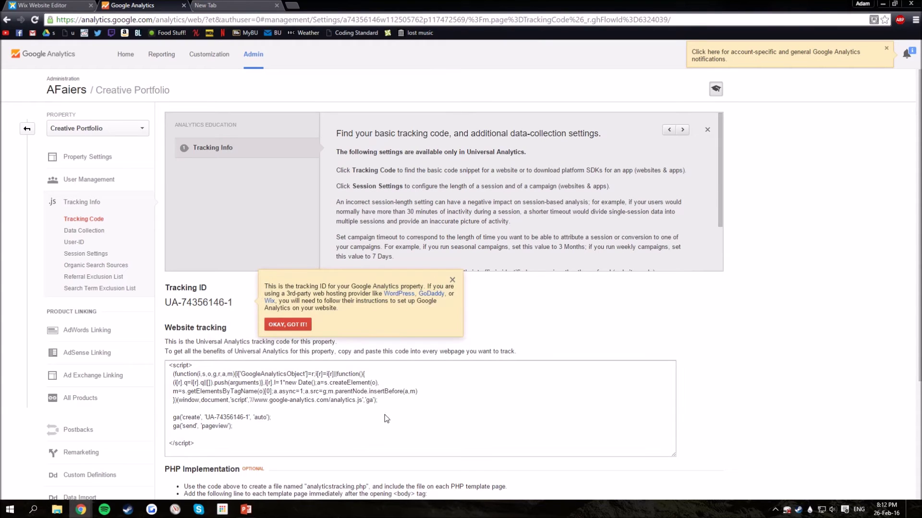
# Dismiss the tracking ID tip and select the entire website tracking code snippet
pyautogui.click(453, 280)
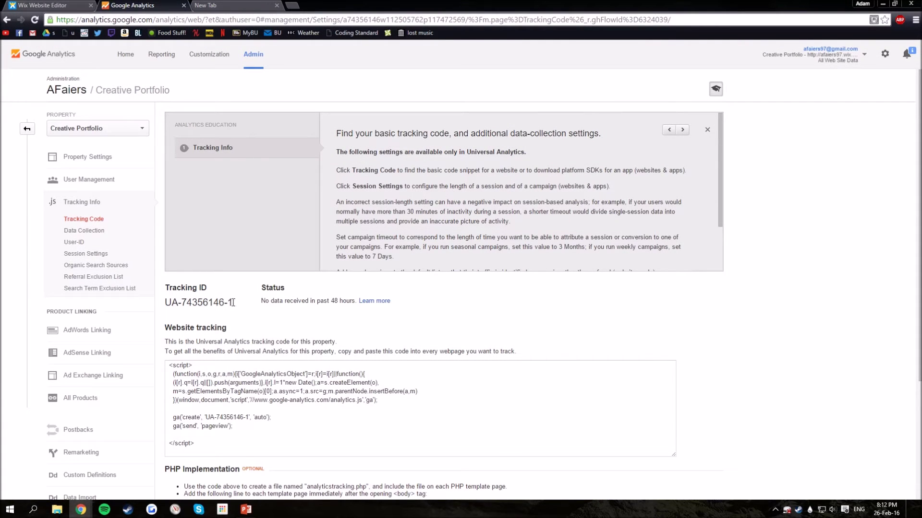
pyautogui.click(170, 366)
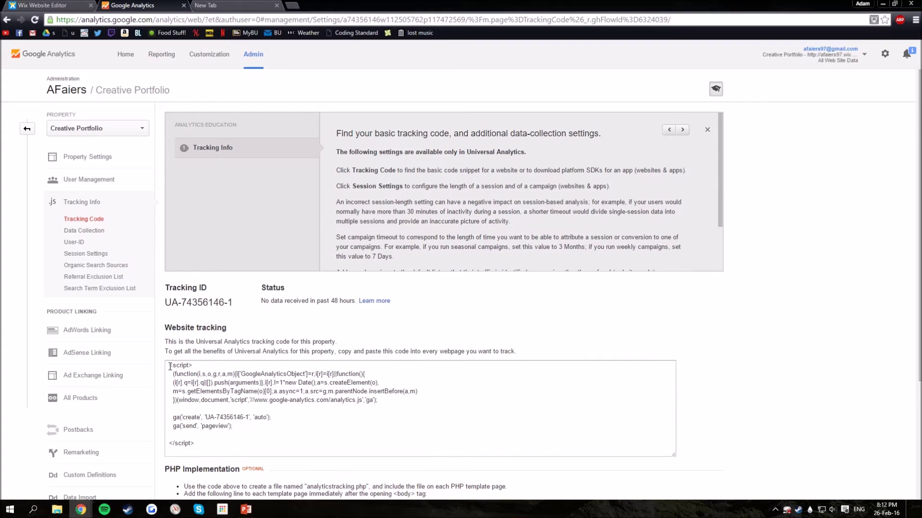
pyautogui.moveTo(171, 366); pyautogui.dragTo(197, 444)
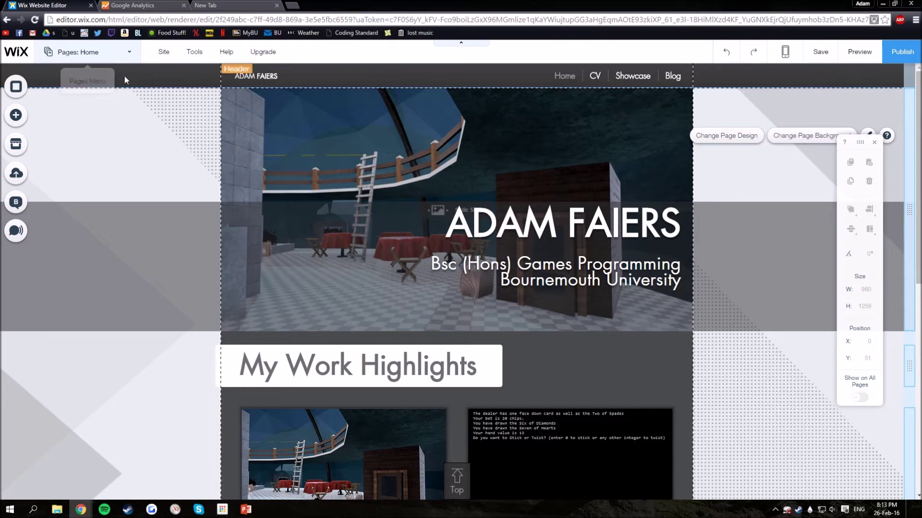
# Add an HTML Code element from Add > More and move it up over the banner
pyautogui.click(16, 118)
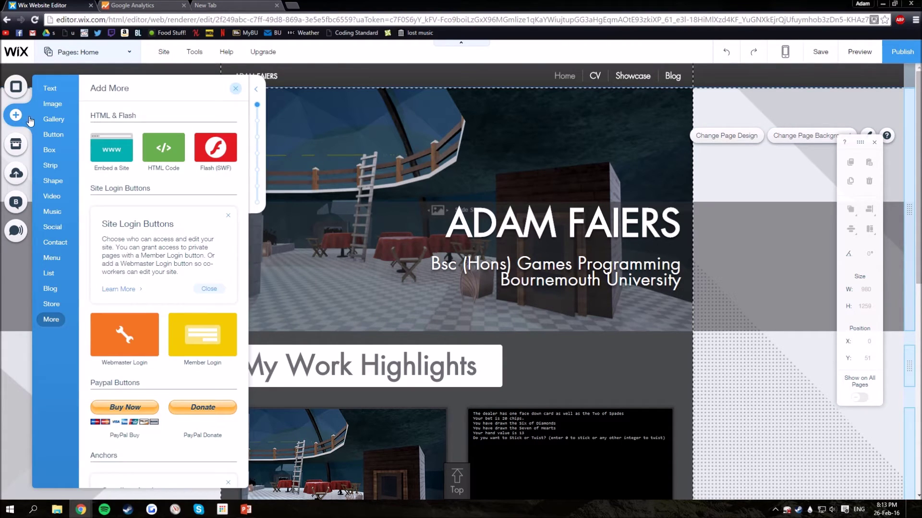
pyautogui.moveTo(57, 321)
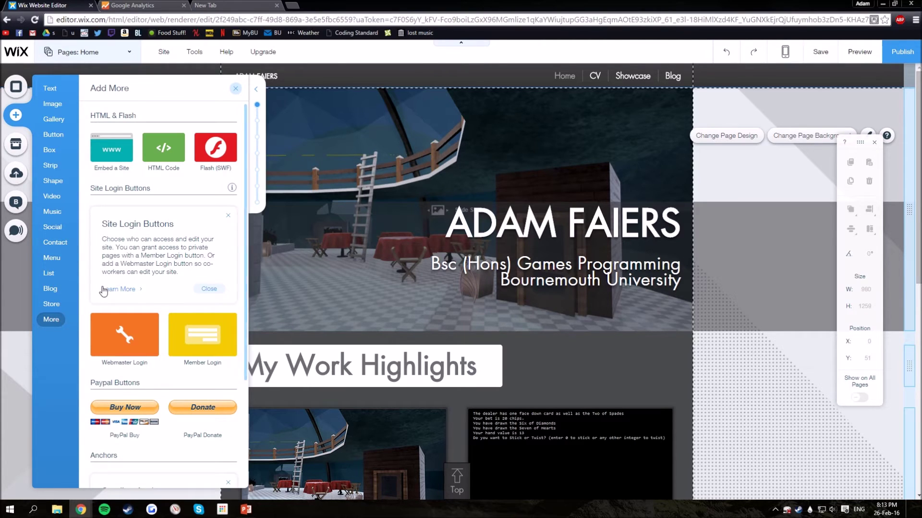
pyautogui.click(164, 153)
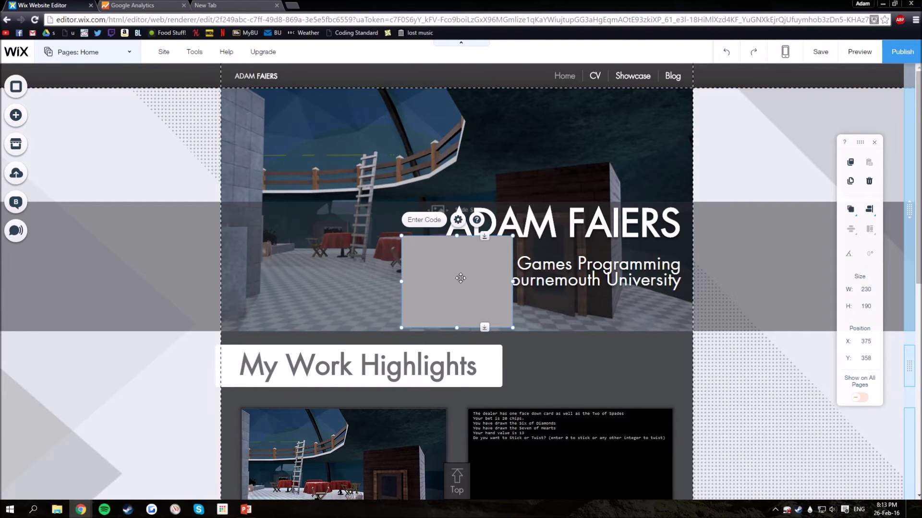
pyautogui.moveTo(418, 237); pyautogui.dragTo(397, 171)
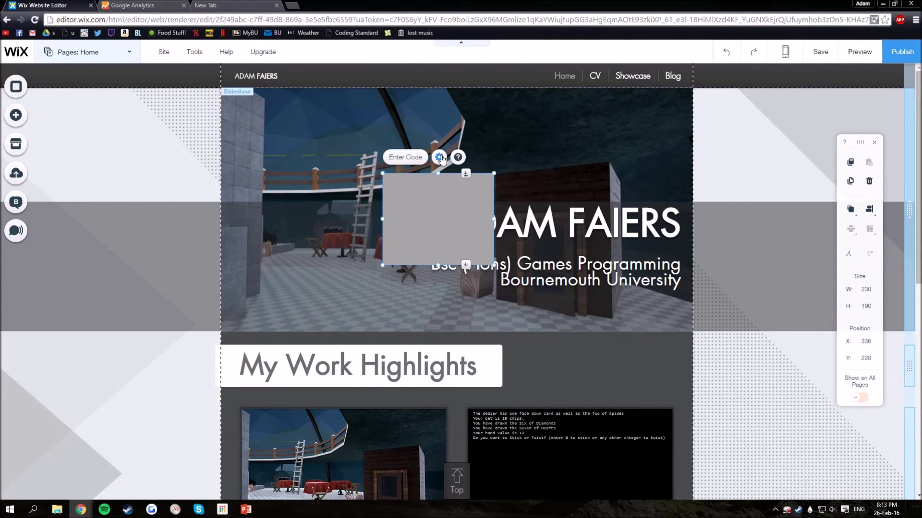
# Paste the Google Analytics tracking script into the element's code and apply it
pyautogui.click(441, 159)
pyautogui.click(440, 159)
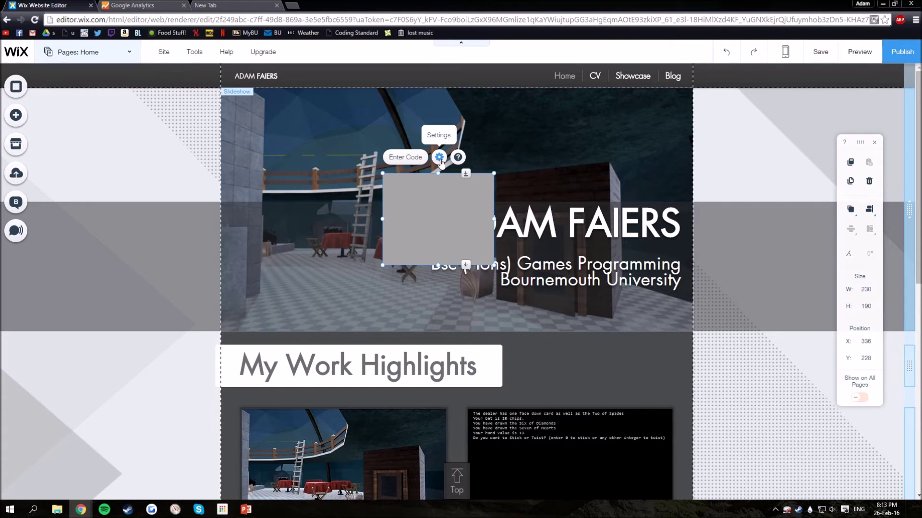
pyautogui.click(439, 158)
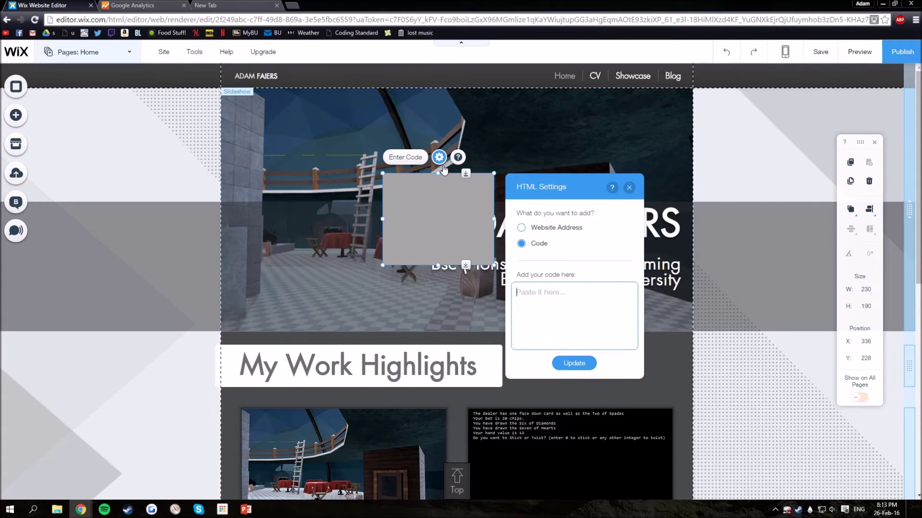
pyautogui.click(408, 158)
pyautogui.click(408, 159)
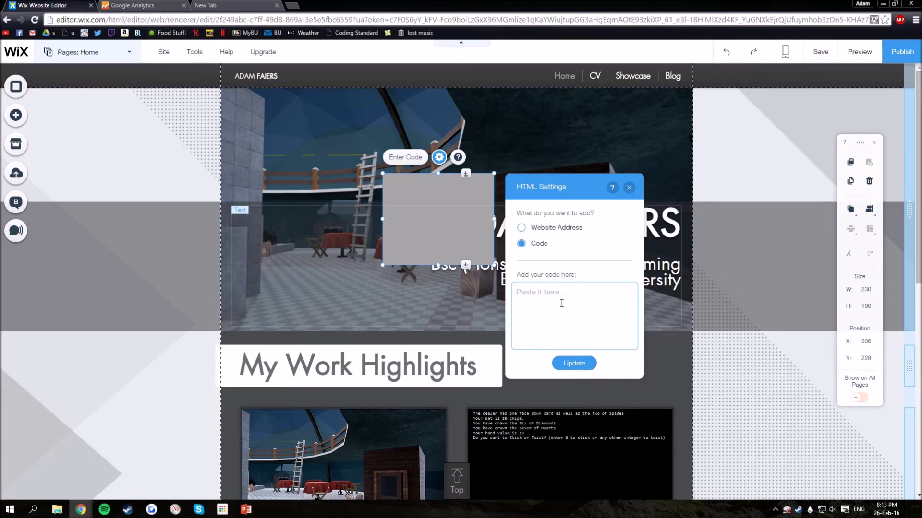
pyautogui.hotkey('ctrl', 'v')
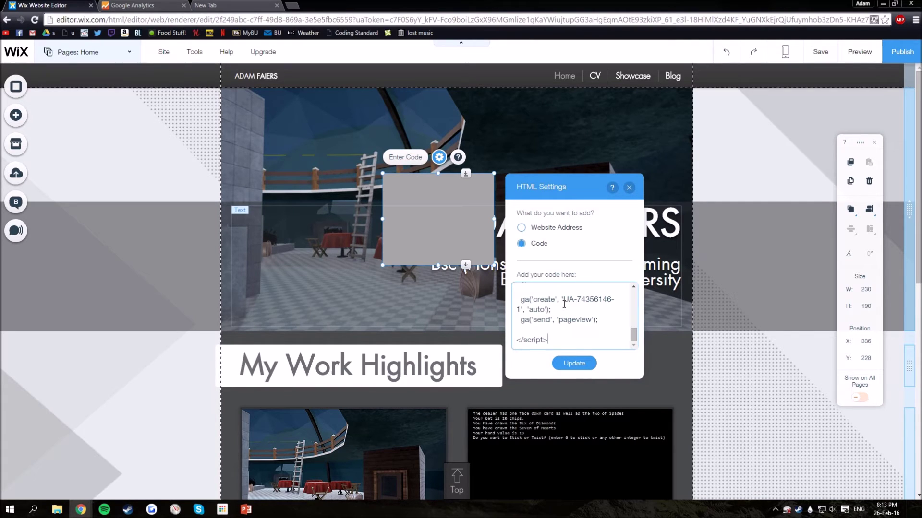
pyautogui.click(575, 363)
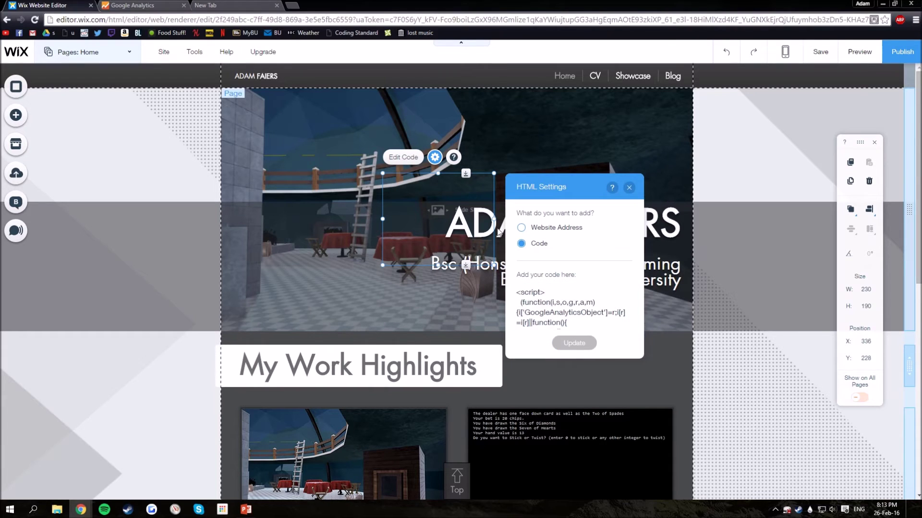
pyautogui.click(629, 187)
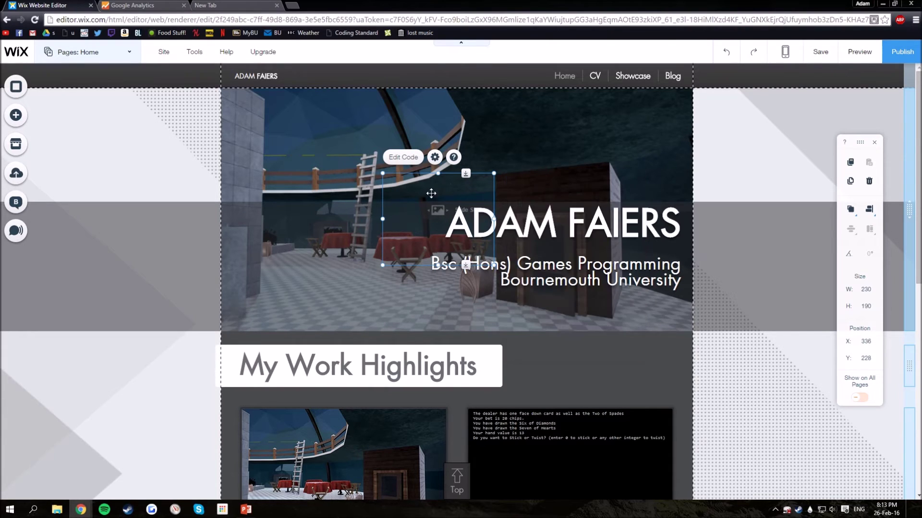
# Shrink the code element to a tiny box and attach it to the site header
pyautogui.moveTo(492, 263); pyautogui.dragTo(387, 178)
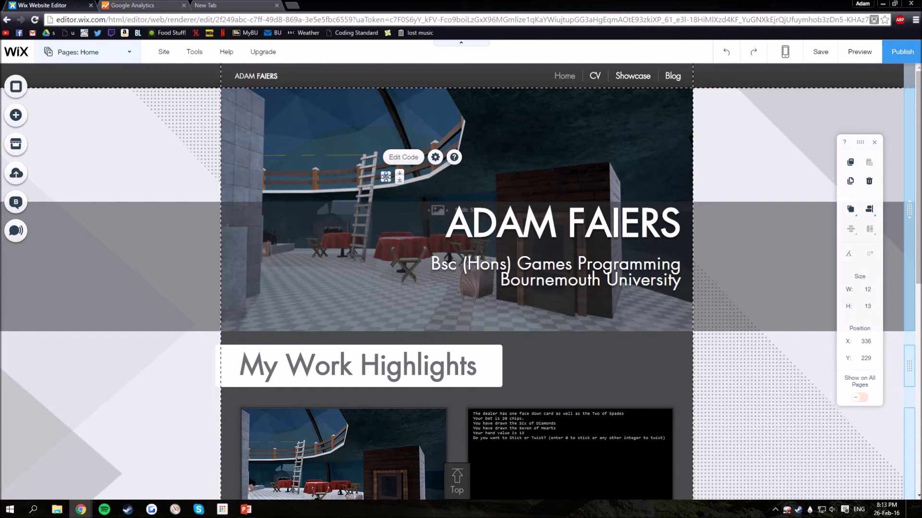
pyautogui.moveTo(385, 176); pyautogui.dragTo(337, 67)
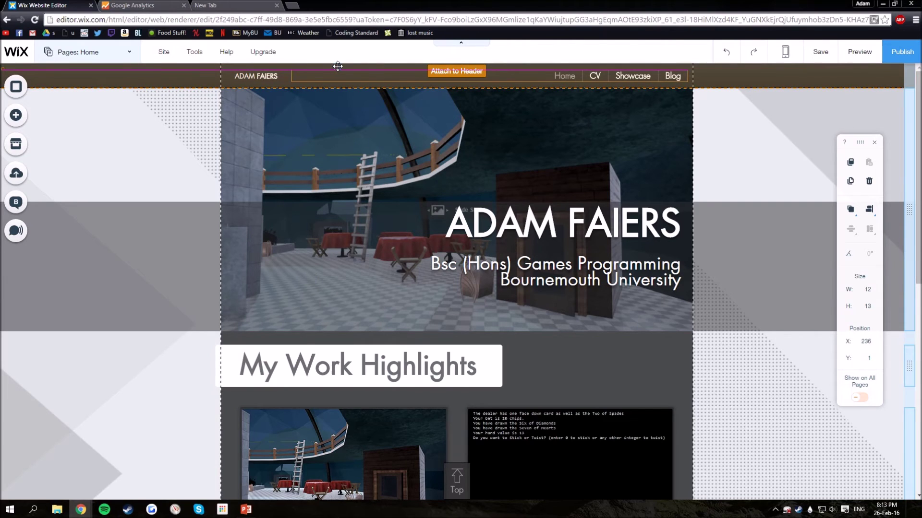
pyautogui.moveTo(338, 66); pyautogui.dragTo(338, 65)
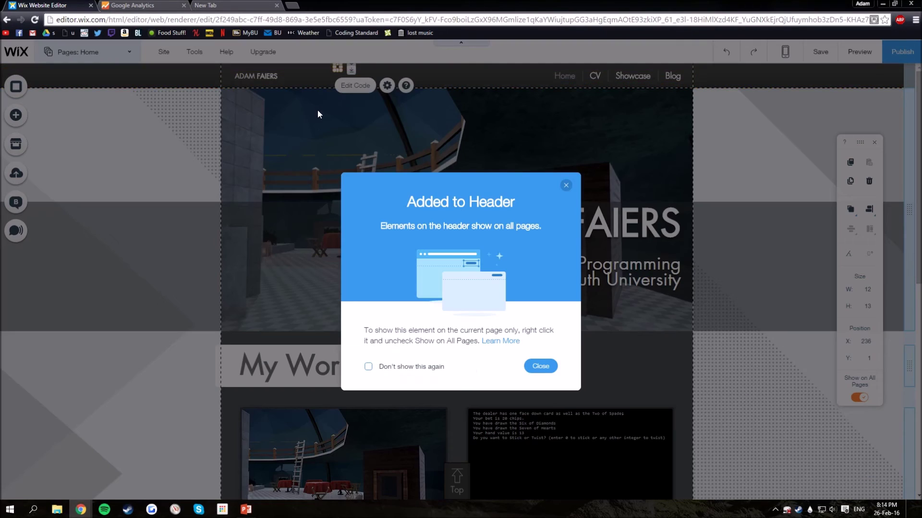
pyautogui.click(539, 367)
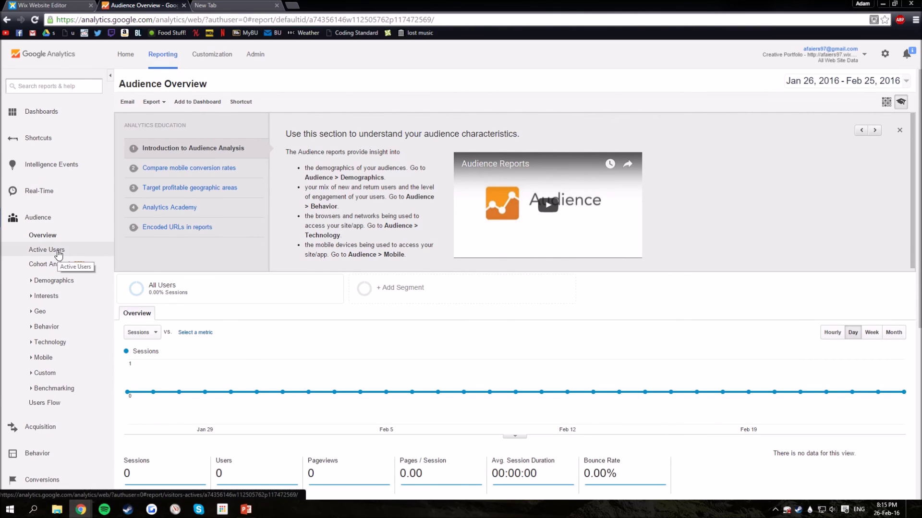
# Browse the Active Users, Language and Location reports, then return to Audience Overview showing 0 sessions
pyautogui.click(58, 252)
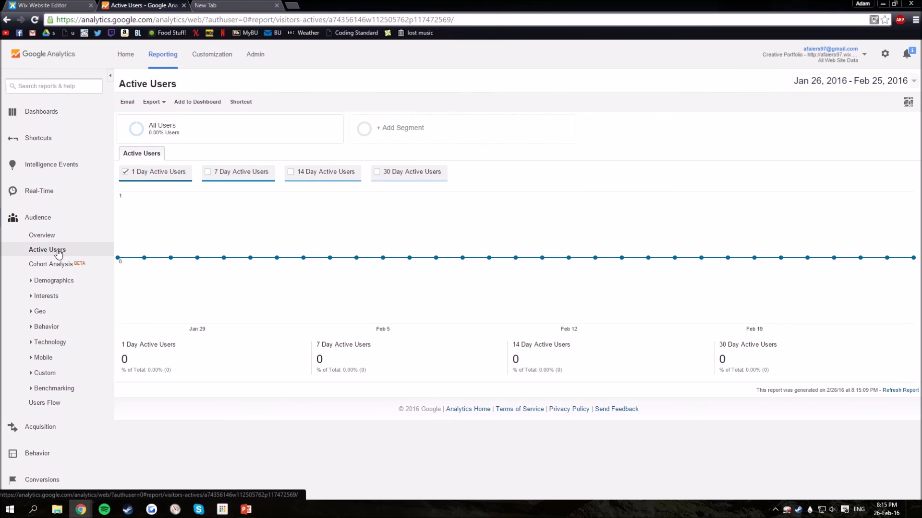
pyautogui.click(59, 312)
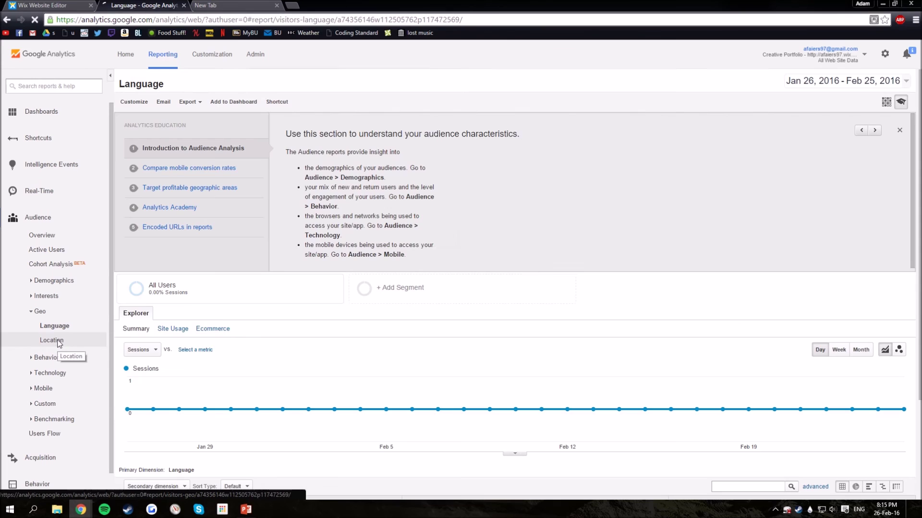
pyautogui.click(57, 342)
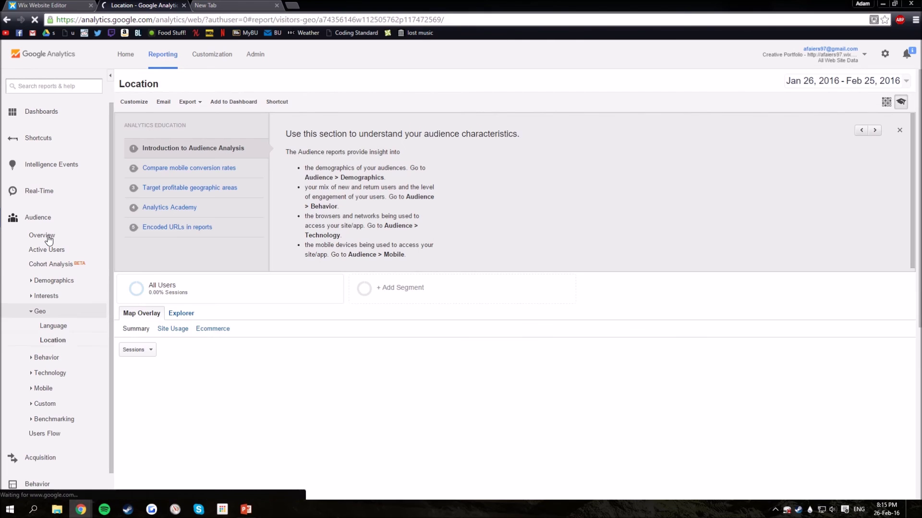
pyautogui.click(43, 236)
pyautogui.scroll(-5, 280, 274)
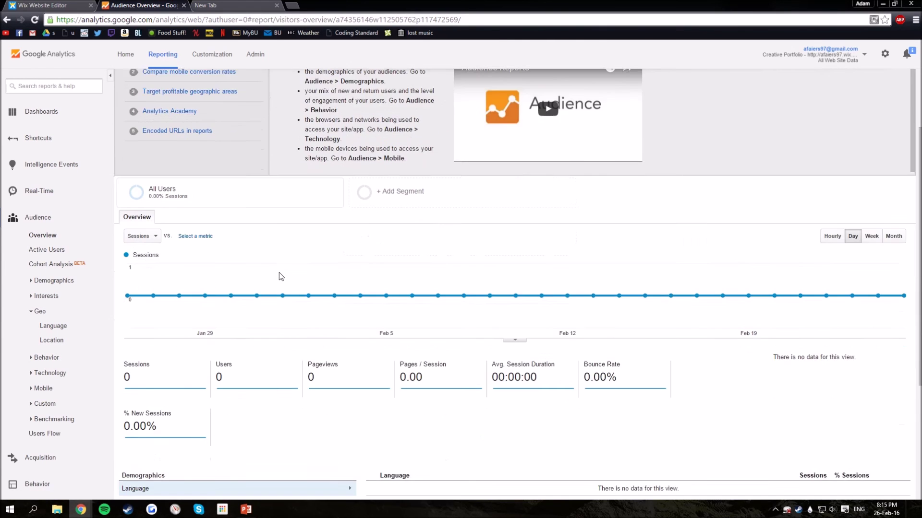